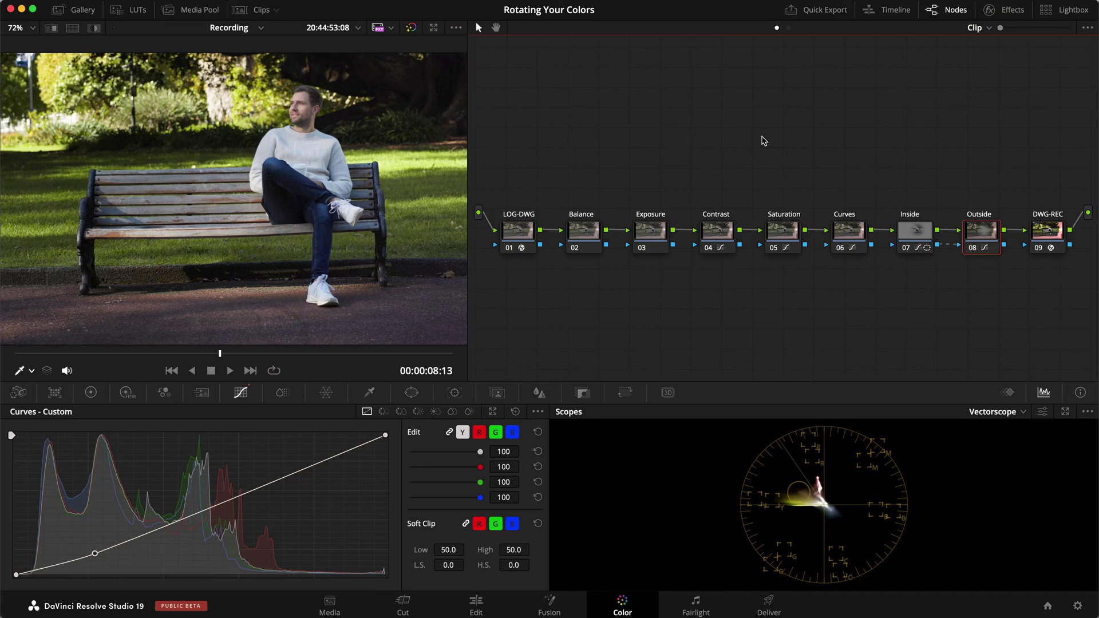
# Zoom the viewer to fit so the full park-bench frame is visible.
pyautogui.press('9')
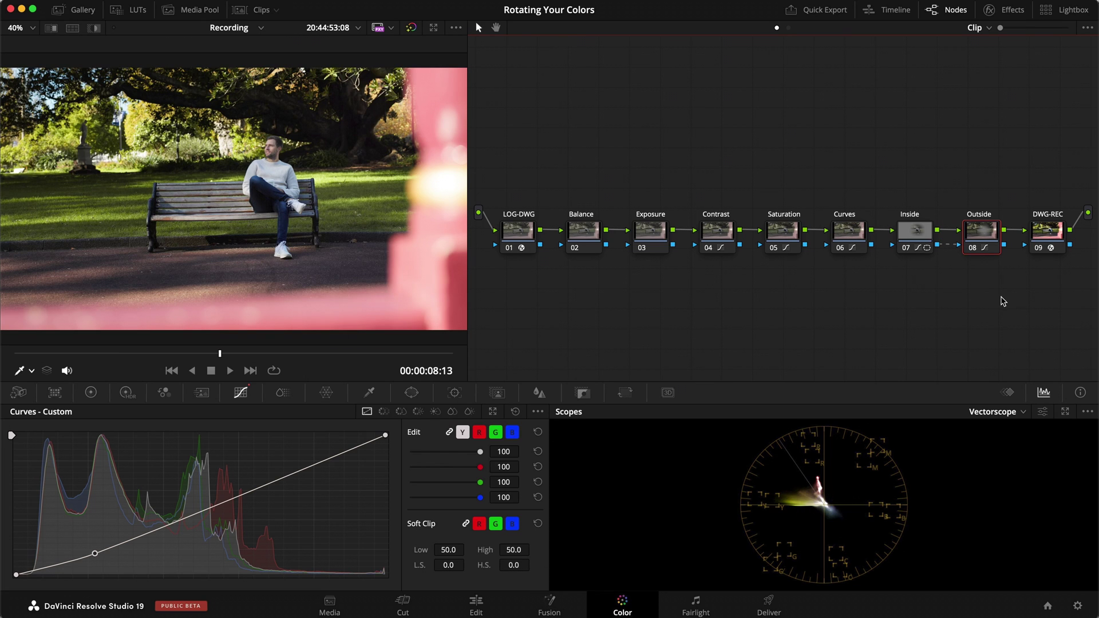
# Bypass all nodes, then re-enable the DWG-REC, LOG-DWG and Contrast nodes.
pyautogui.hotkey('alt', 'd')
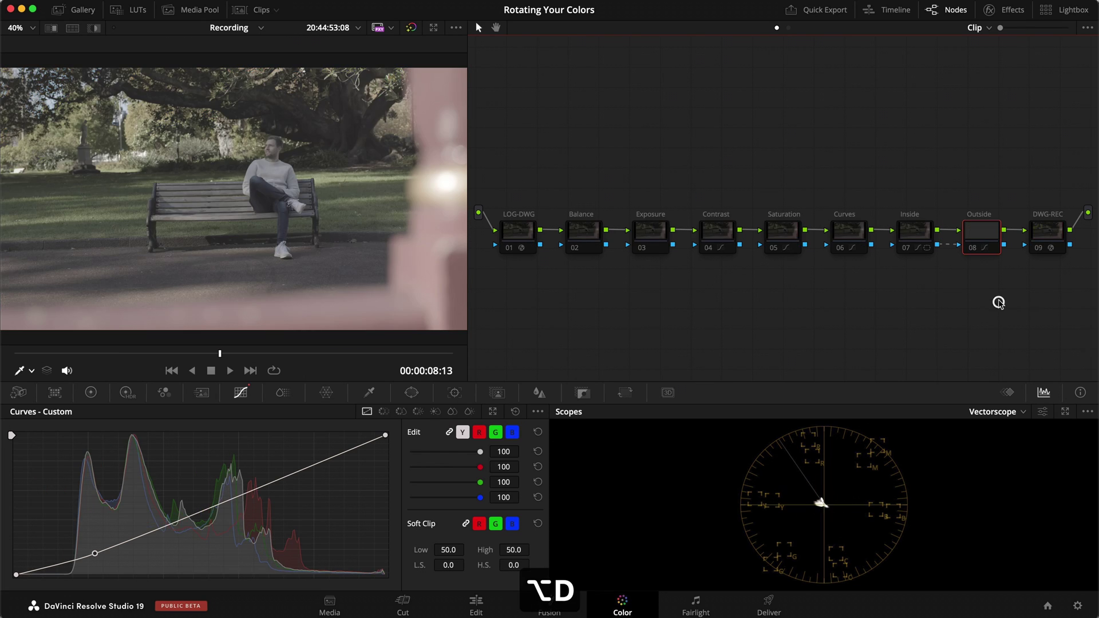
pyautogui.click(1047, 236)
pyautogui.press('cmd+d')
pyautogui.click(518, 232)
pyautogui.press('cmd+d')
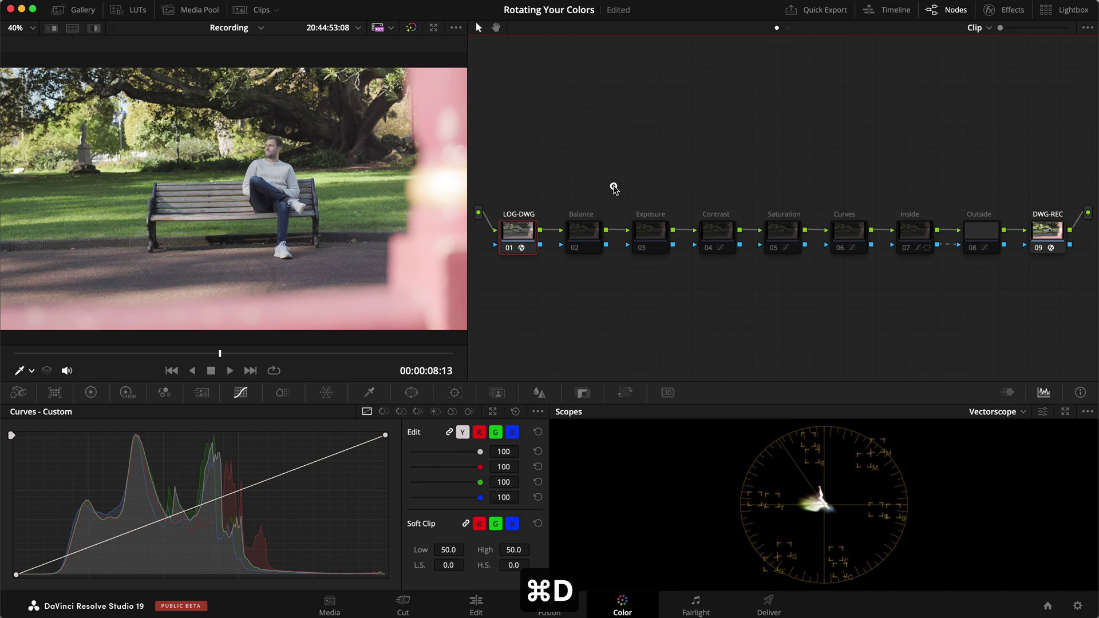
pyautogui.click(718, 235)
pyautogui.press('super+d')
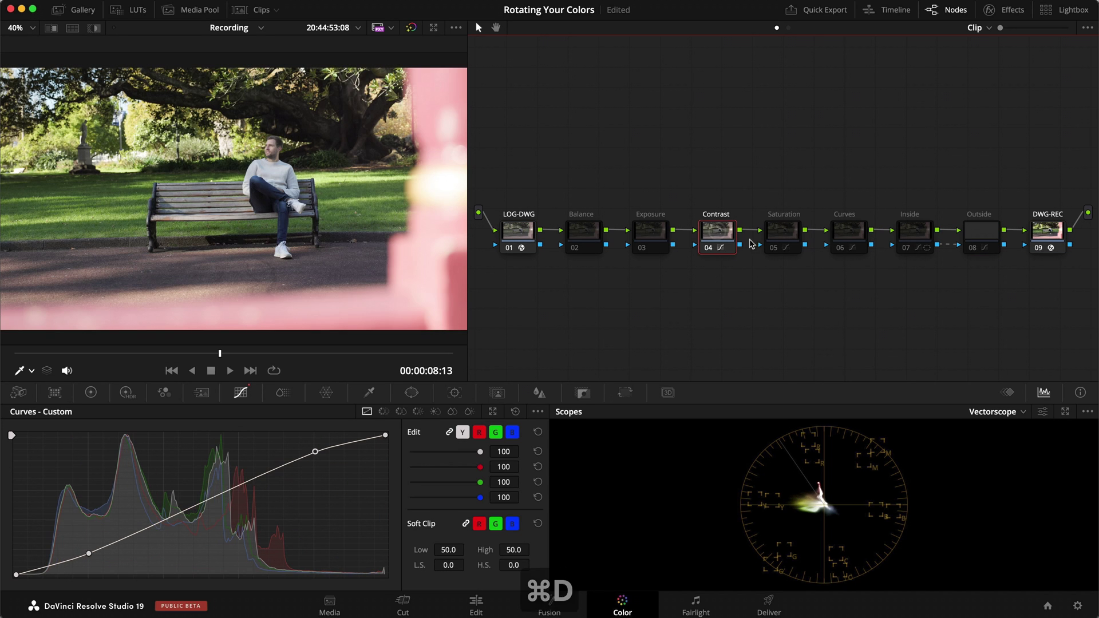
# Re-enable the Saturation, Curves, Inside and Outside nodes, leaving Balance and Exposure off.
pyautogui.click(783, 234)
pyautogui.press('super+d')
pyautogui.click(853, 234)
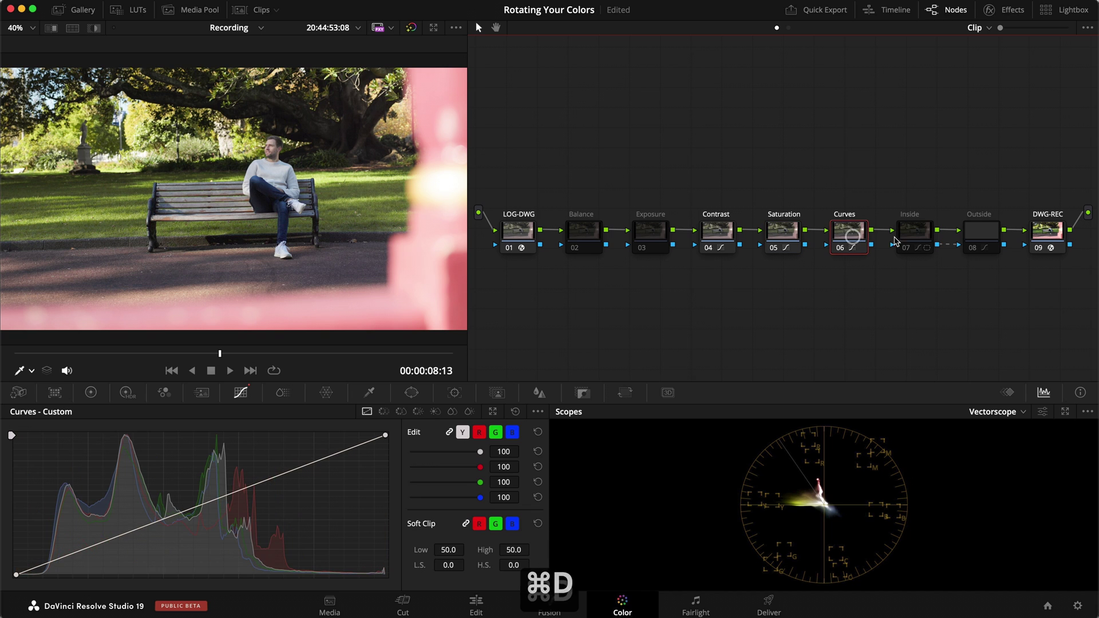
pyautogui.press('super+d')
pyautogui.click(915, 234)
pyautogui.press('super+d')
pyautogui.click(983, 236)
pyautogui.press('super+d')
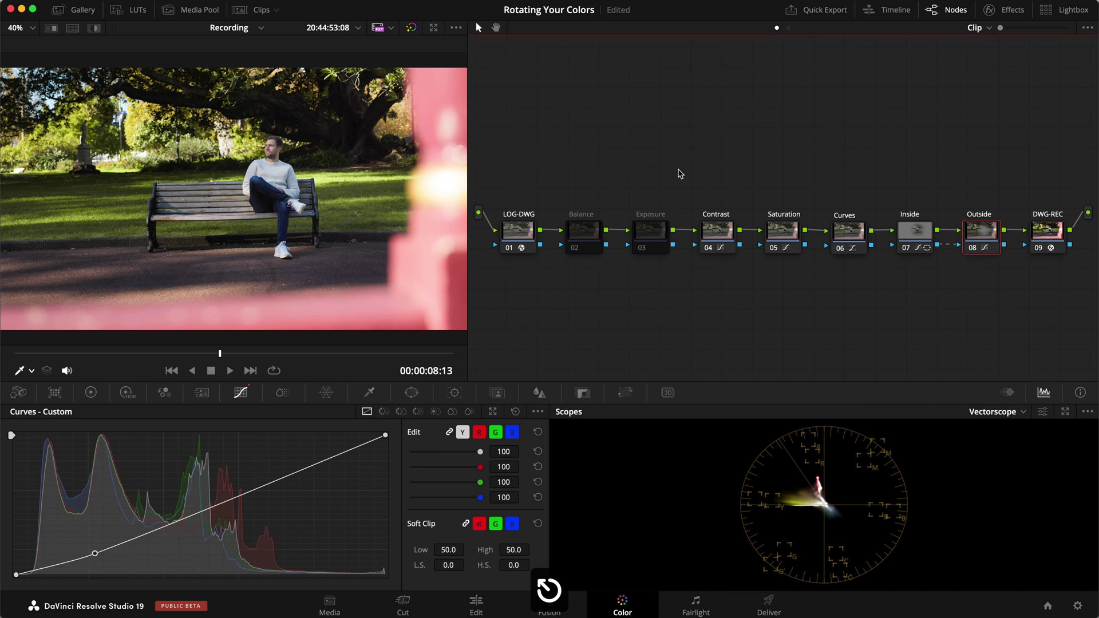
# Float the Scopes window and position it over the node graph.
pyautogui.press('super+shift+w')
pyautogui.moveTo(742, 268); pyautogui.dragTo(717, 104)
pyautogui.moveTo(639, 97); pyautogui.dragTo(797, 98)
pyautogui.press('super+d')
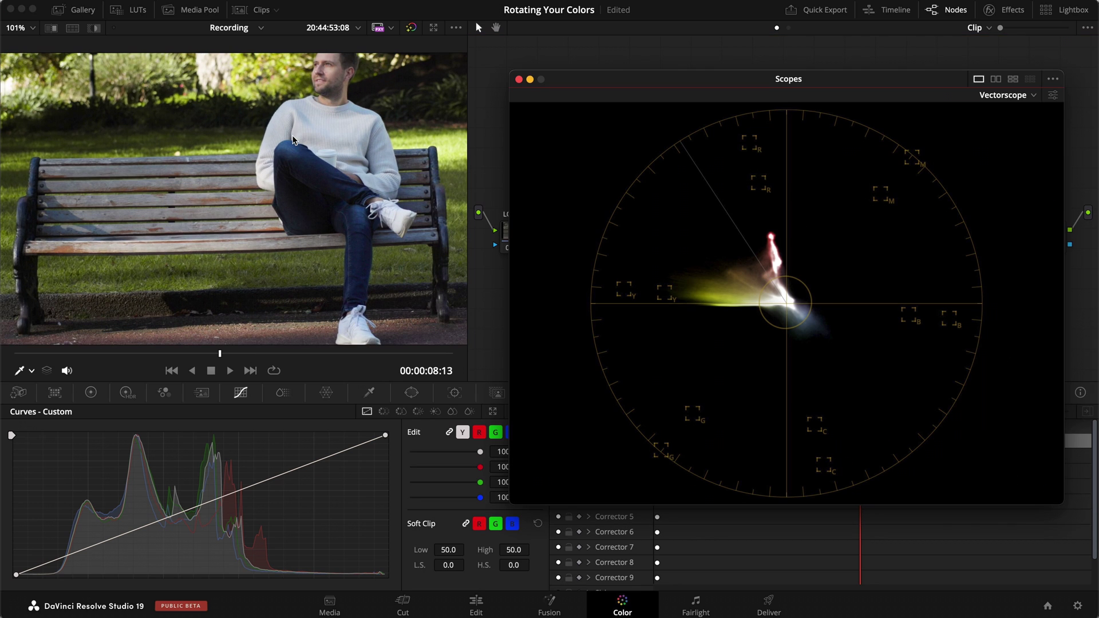
pyautogui.scroll(-4, 292, 140)
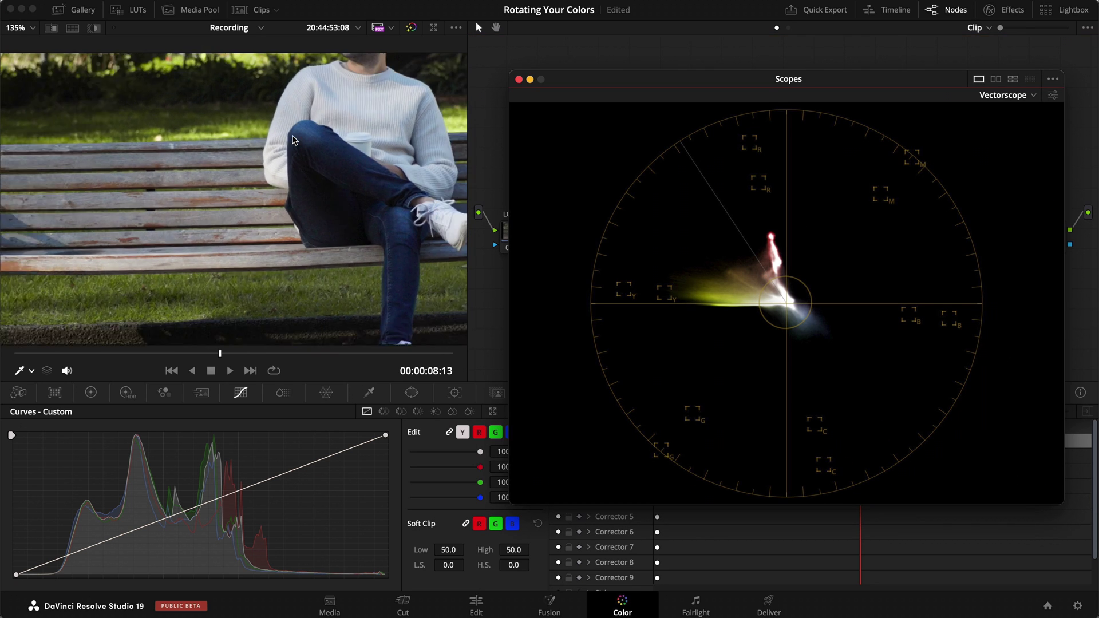
# Set the viewer overlay tool to Qualifier and review the vectorscope display and option menus.
pyautogui.click(26, 372)
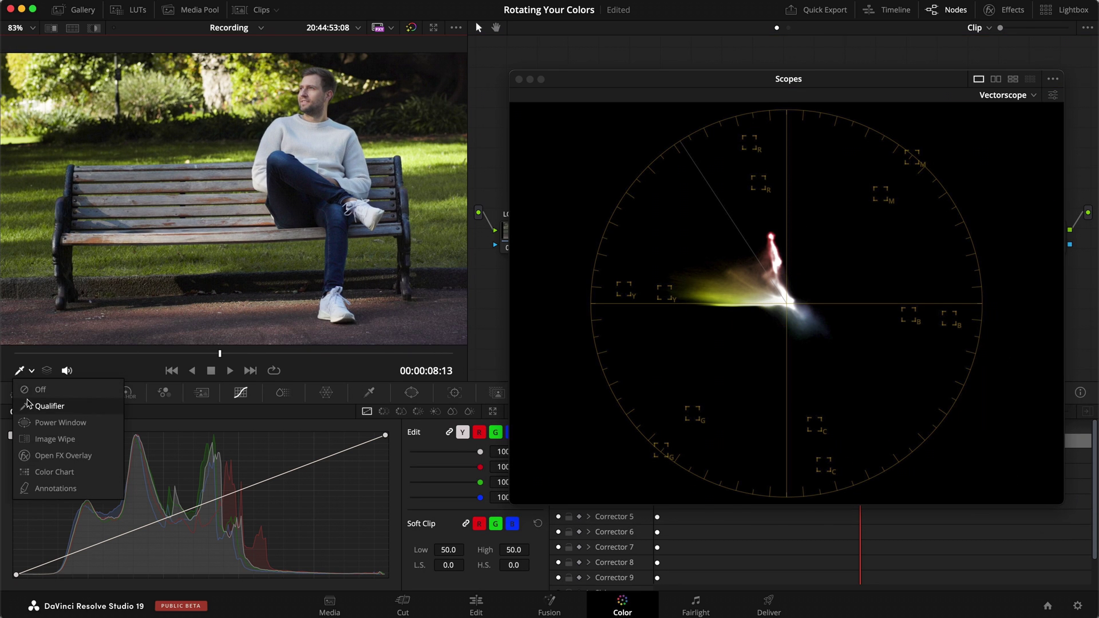
pyautogui.click(27, 400)
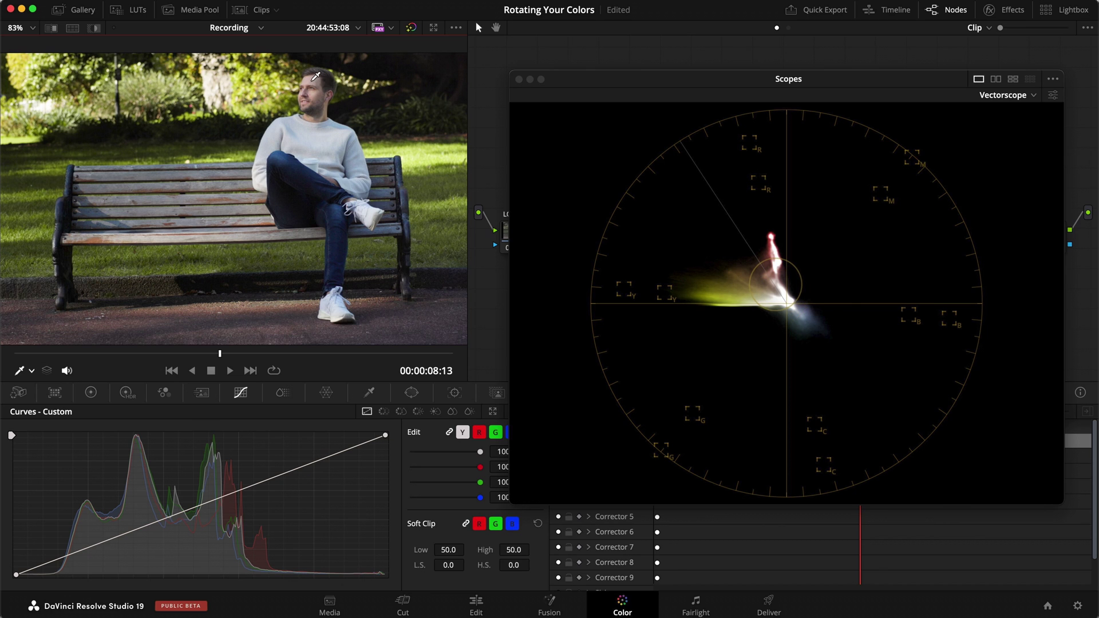
pyautogui.click(1053, 94)
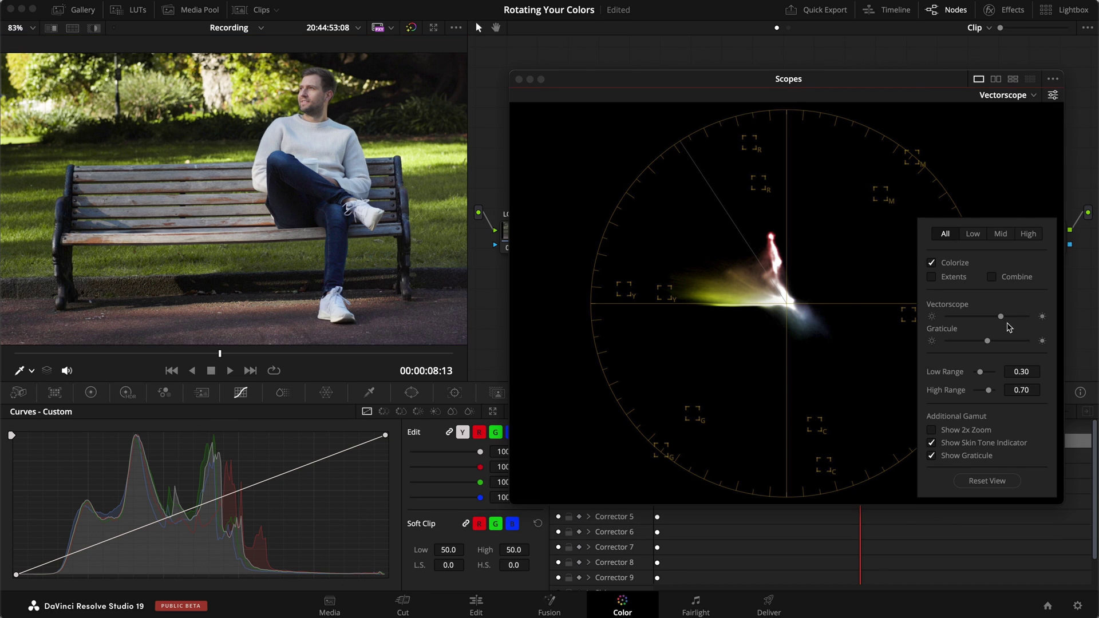
pyautogui.click(1053, 78)
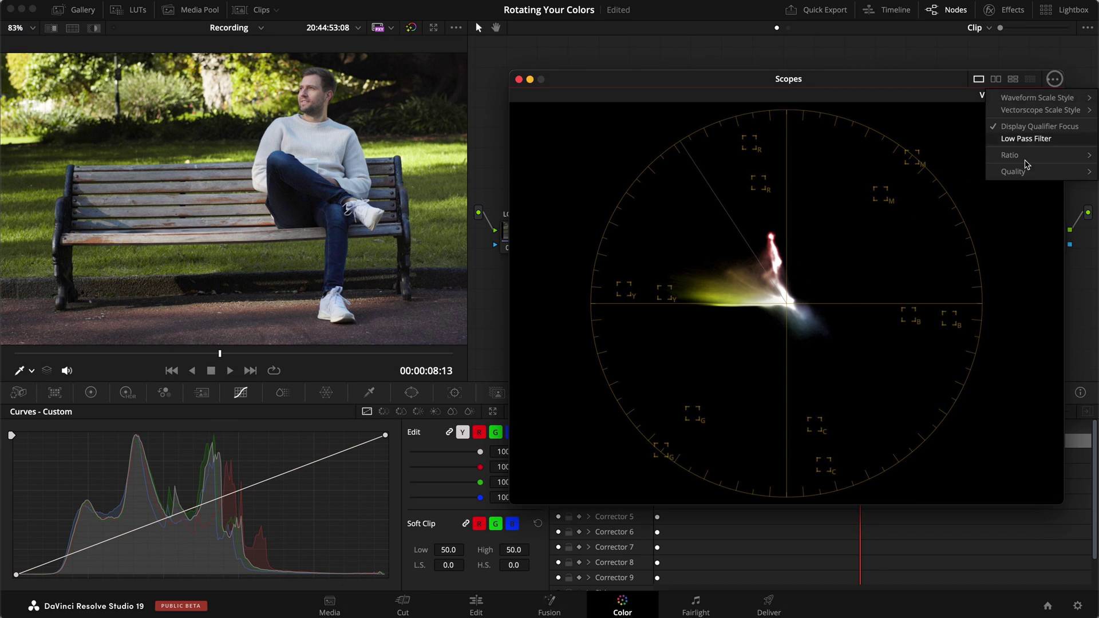
pyautogui.click(929, 82)
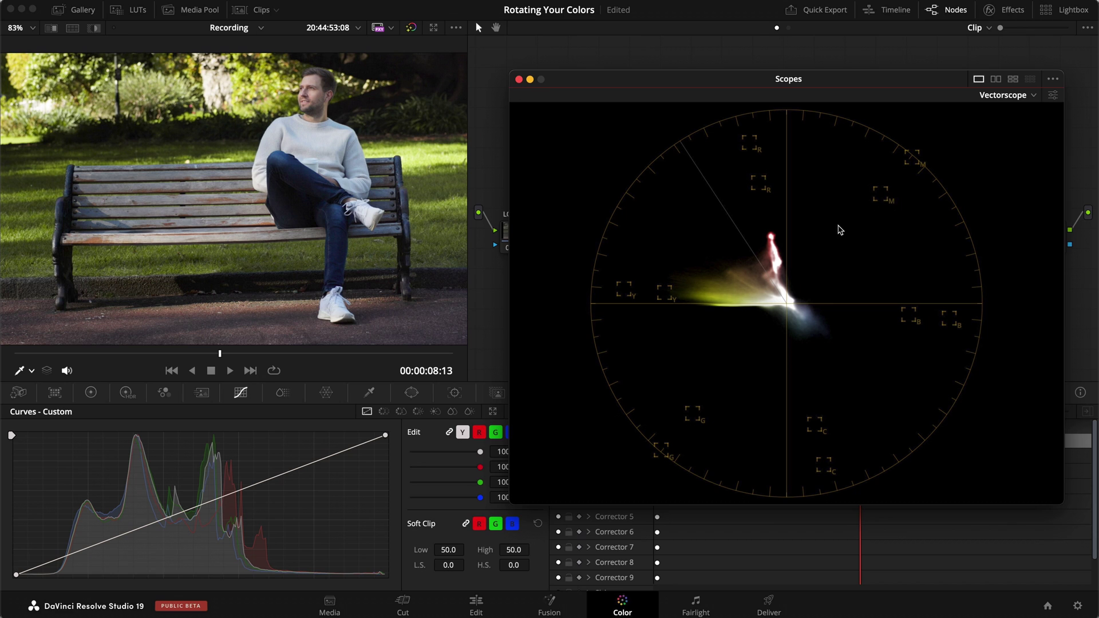
pyautogui.click(90, 393)
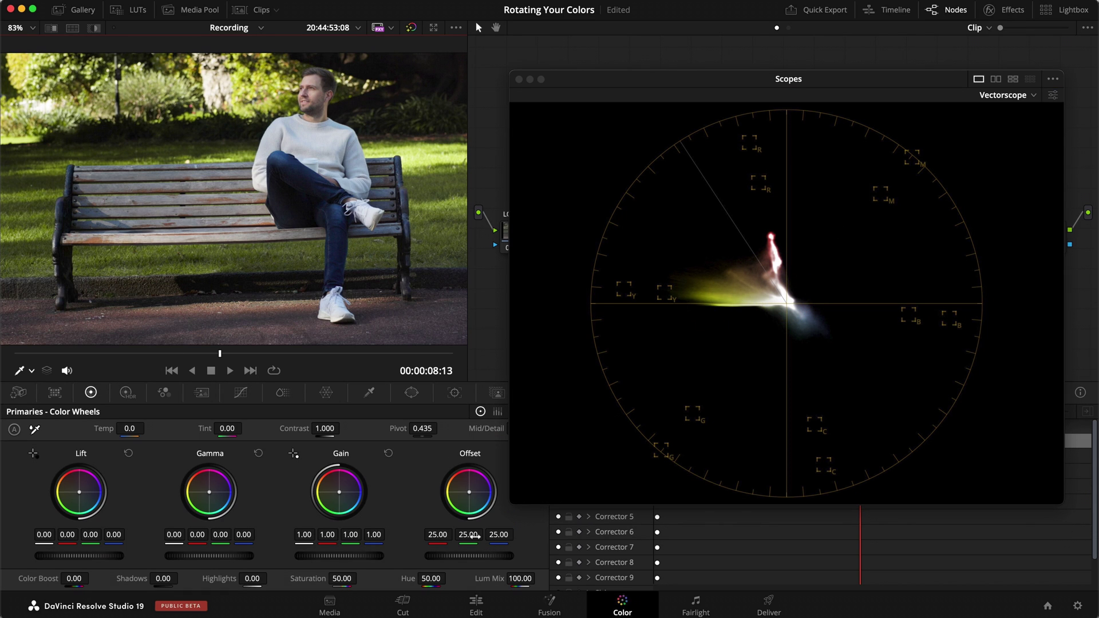
# Test vectorscope trace rotation with Offset shifts toward green and away from blue, resetting Offset to 25.00.
pyautogui.moveTo(472, 535)
pyautogui.mouseDown()
pyautogui.moveTo(444, 536)
pyautogui.moveTo(490, 535)
pyautogui.mouseUp()
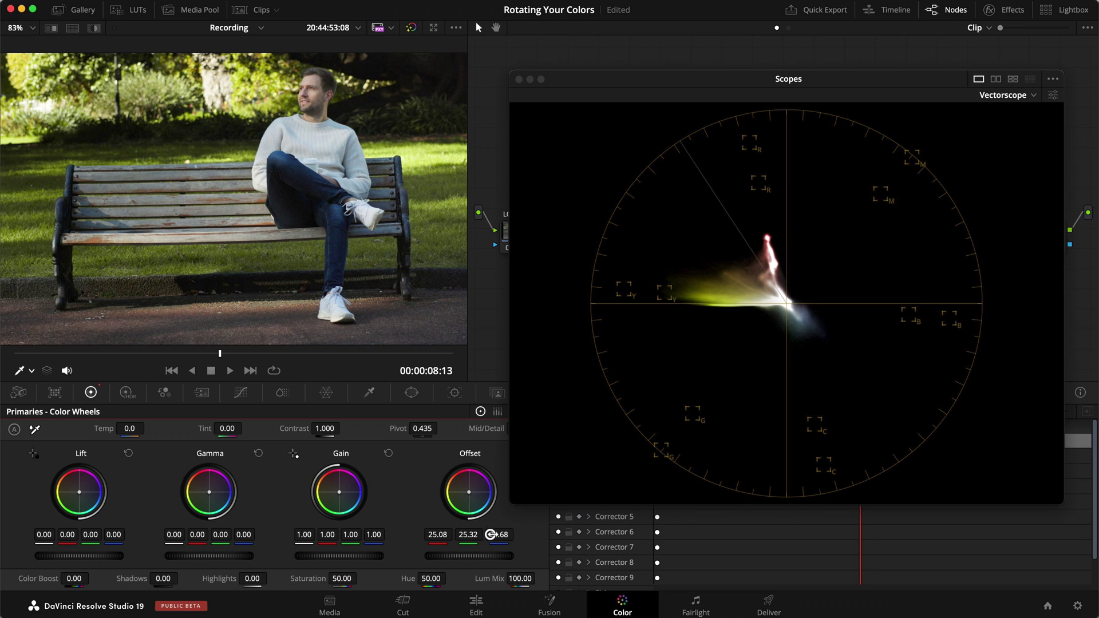
pyautogui.press('super+d')
pyautogui.press('super+d')
pyautogui.moveTo(587, 82); pyautogui.dragTo(612, 62)
pyautogui.click(517, 454)
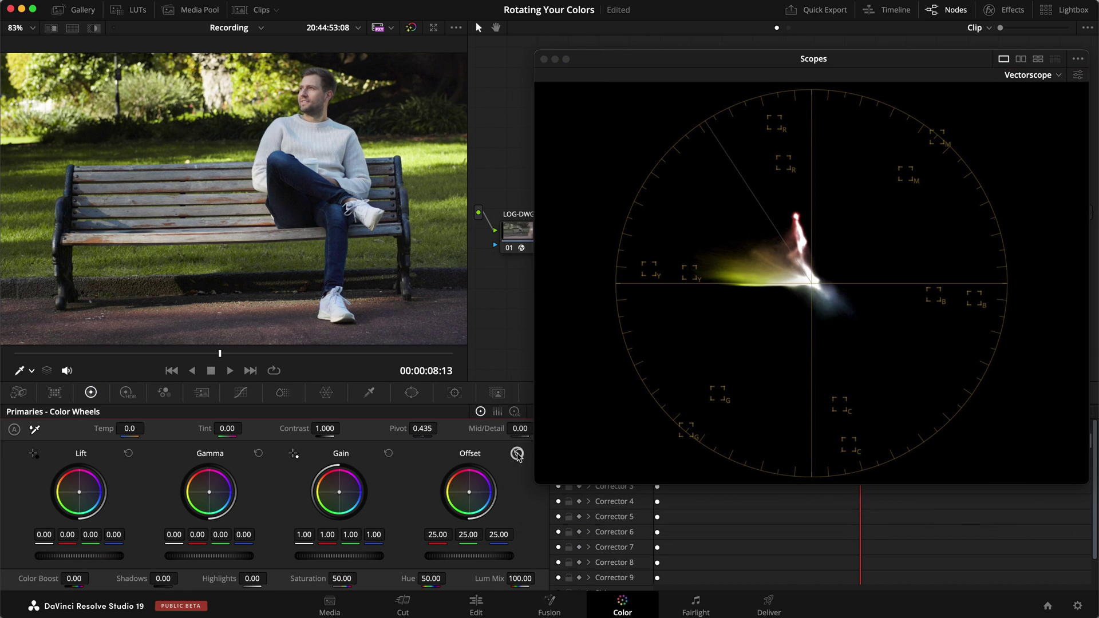
pyautogui.moveTo(640, 69); pyautogui.dragTo(628, 77)
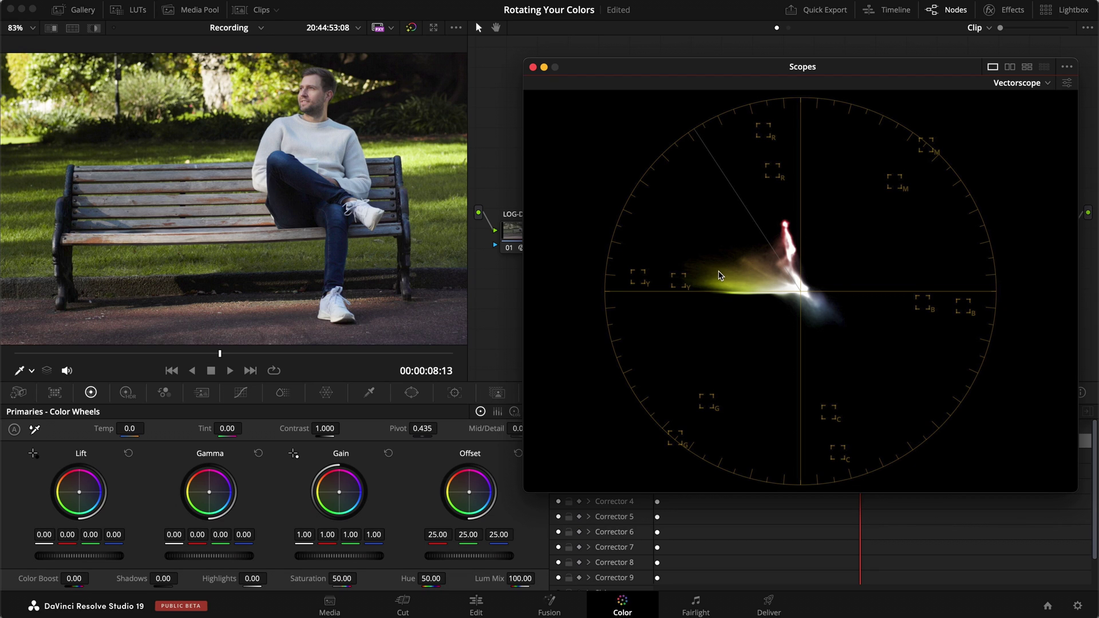
pyautogui.moveTo(458, 524)
pyautogui.mouseDown()
pyautogui.moveTo(415, 529)
pyautogui.moveTo(445, 519)
pyautogui.mouseUp()
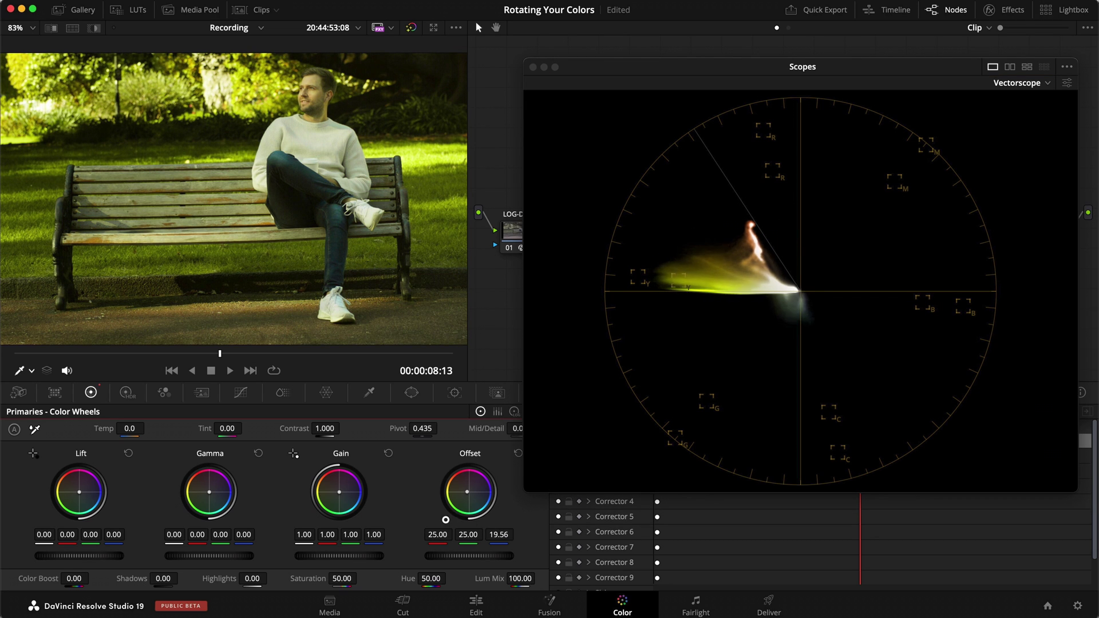
pyautogui.click(518, 453)
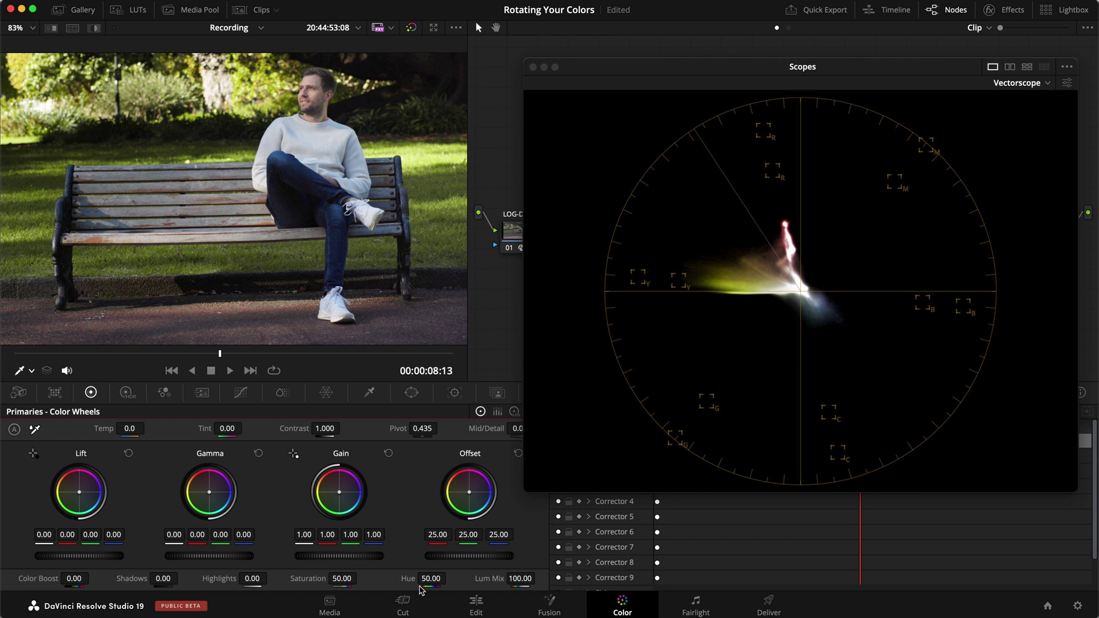
pyautogui.click(241, 392)
pyautogui.click(384, 412)
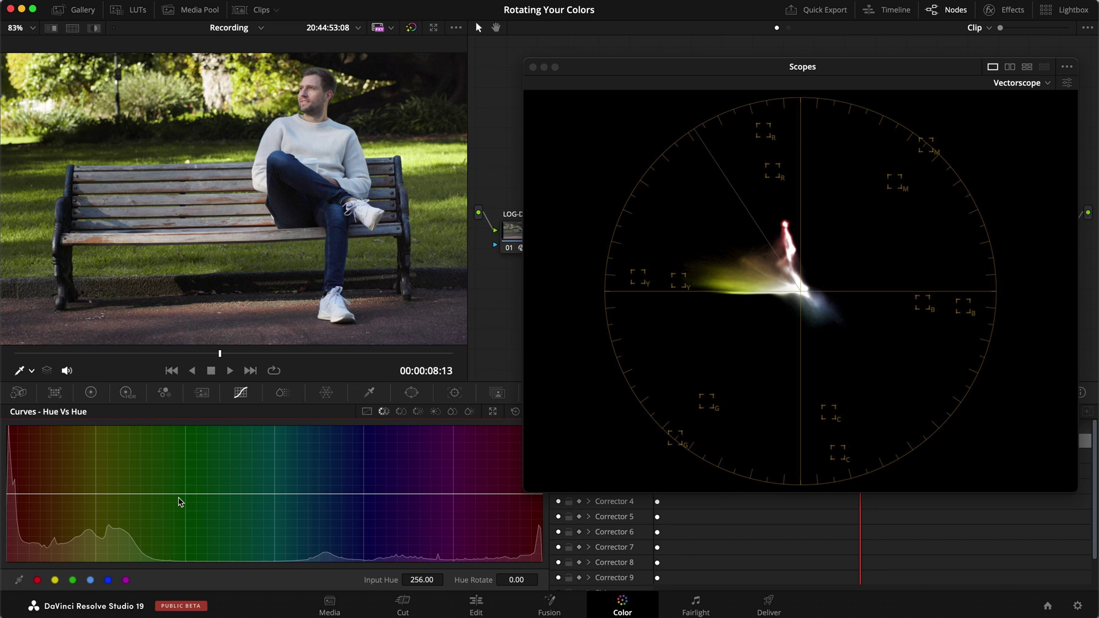
pyautogui.click(16, 494)
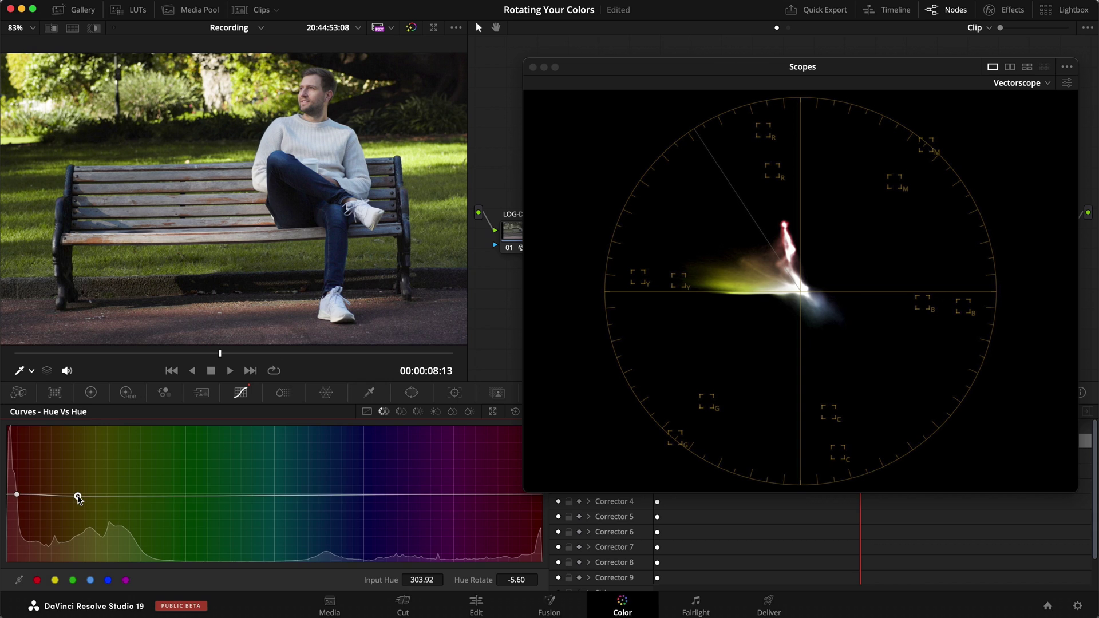
pyautogui.click(78, 496)
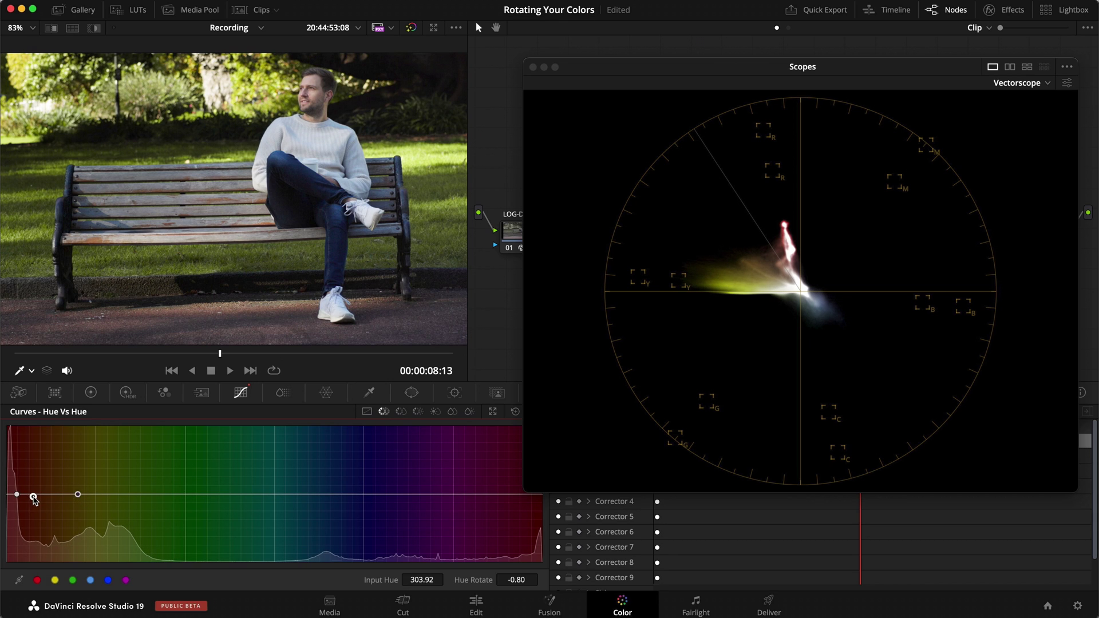
pyautogui.click(31, 496)
pyautogui.moveTo(65, 495); pyautogui.dragTo(63, 489)
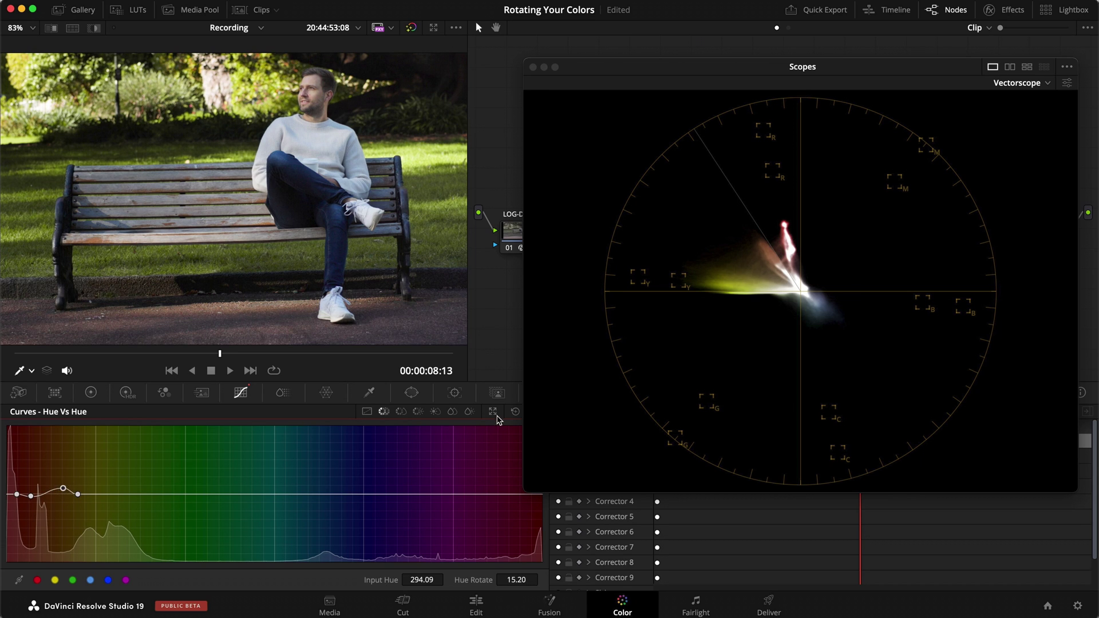
pyautogui.click(515, 411)
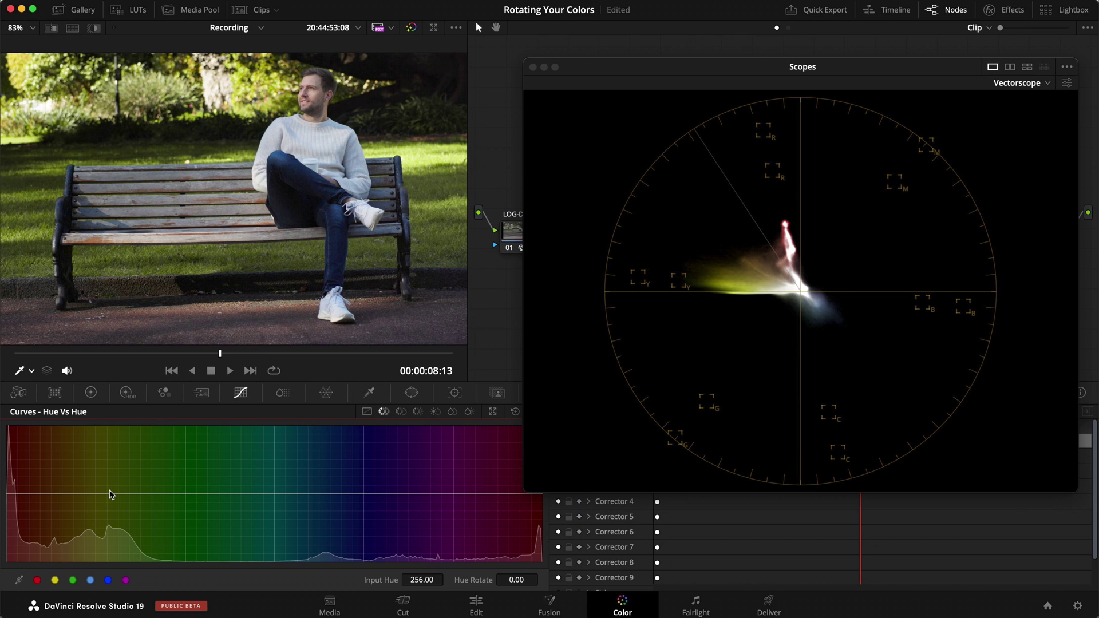
# Add one Hue vs Hue point at Input Hue 334.23 rotated -4.00 and compare before/after on the face.
pyautogui.moveTo(105, 496)
pyautogui.mouseDown()
pyautogui.moveTo(111, 448)
pyautogui.moveTo(108, 498)
pyautogui.moveTo(140, 560)
pyautogui.moveTo(124, 497)
pyautogui.mouseUp()
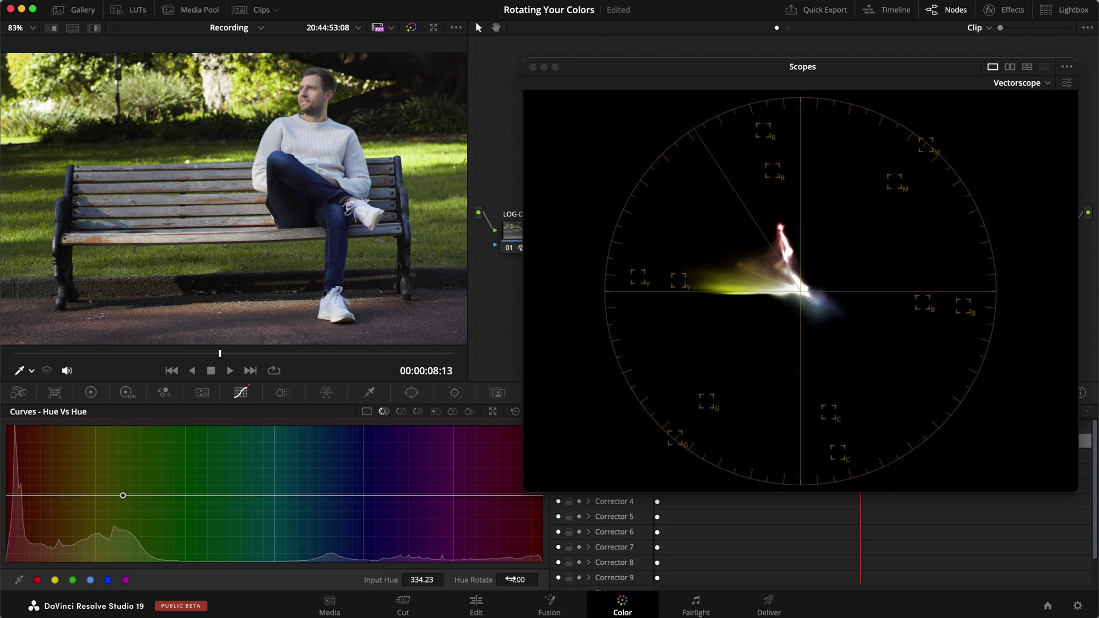
pyautogui.press('super+d')
pyautogui.press('super+d')
pyautogui.press('super+d')
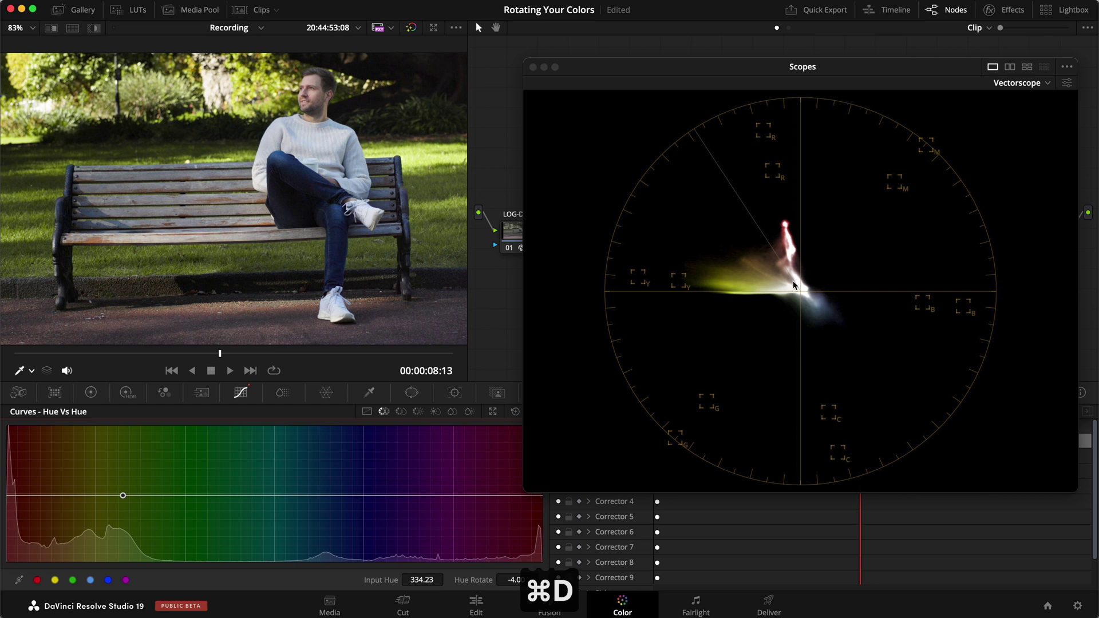
pyautogui.press('super+d')
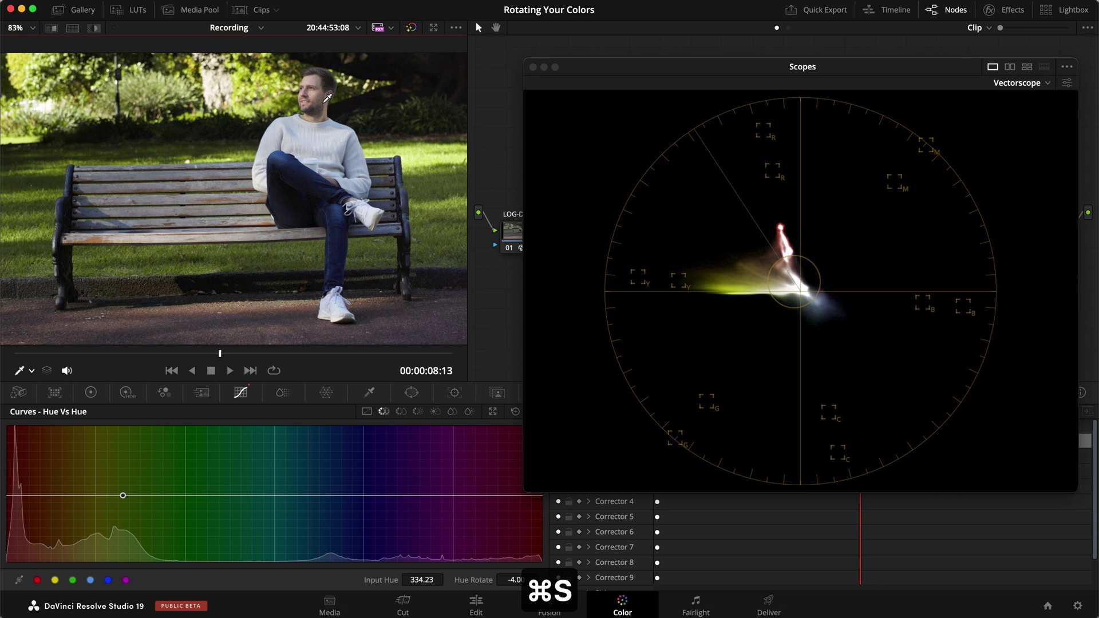
pyautogui.scroll(5, 327, 98)
pyautogui.press('super+d')
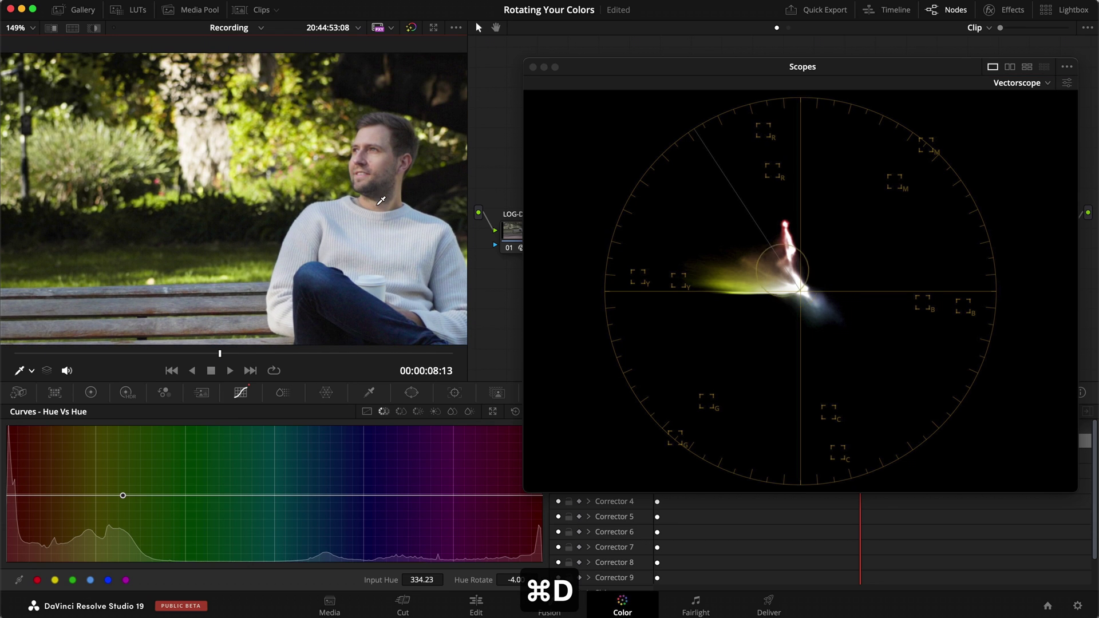
pyautogui.press('super+d')
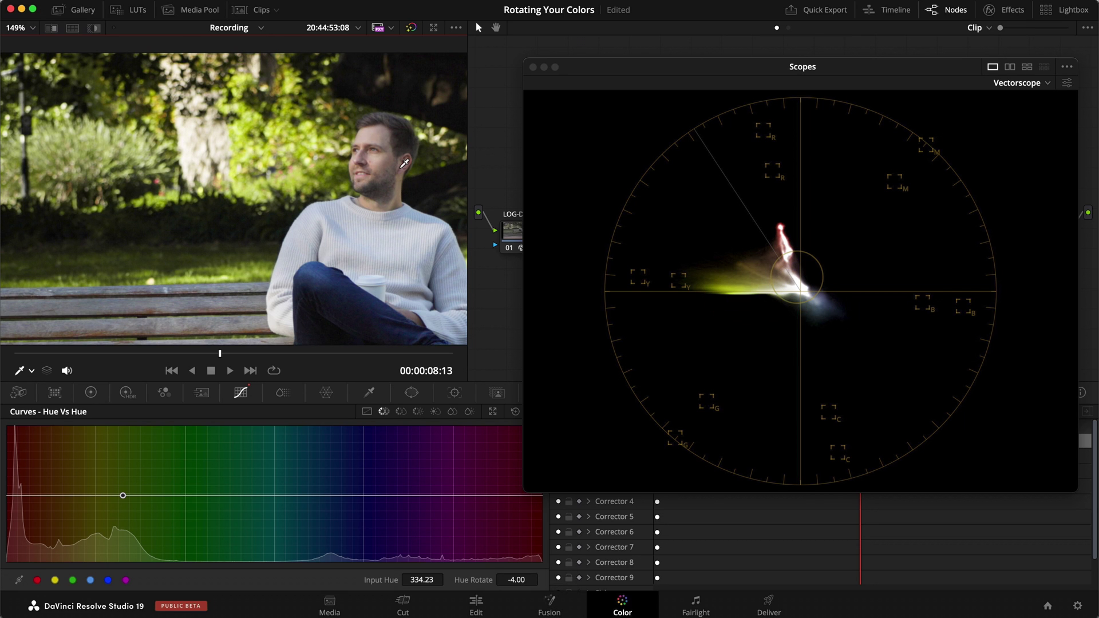
# Compare the grade on the fitted wide shot, then save the project.
pyautogui.press('9')
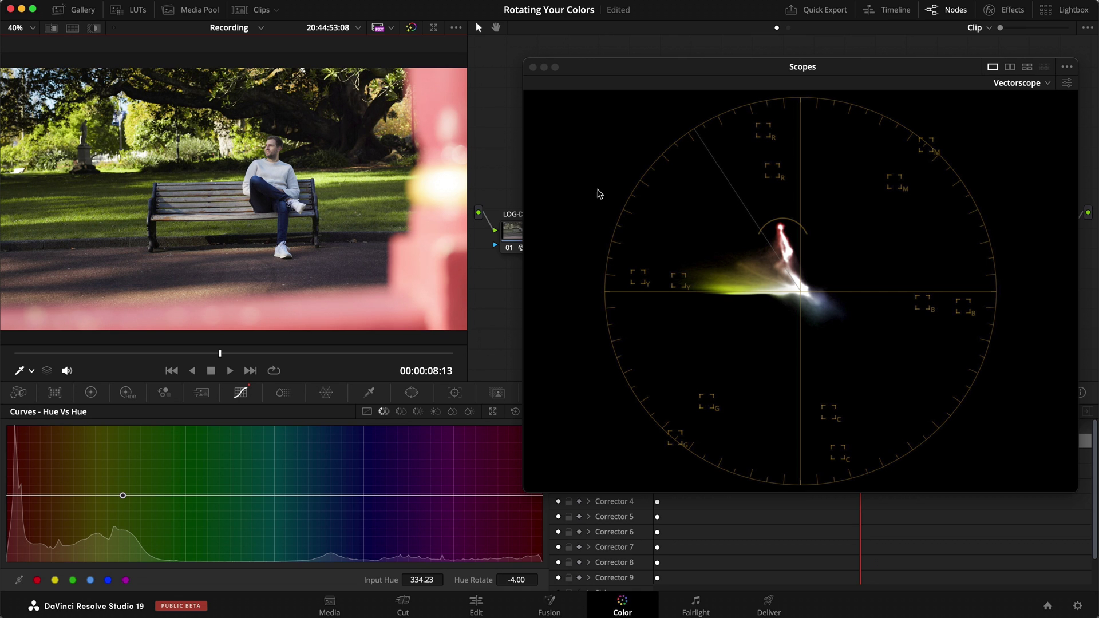
pyautogui.press('super+d')
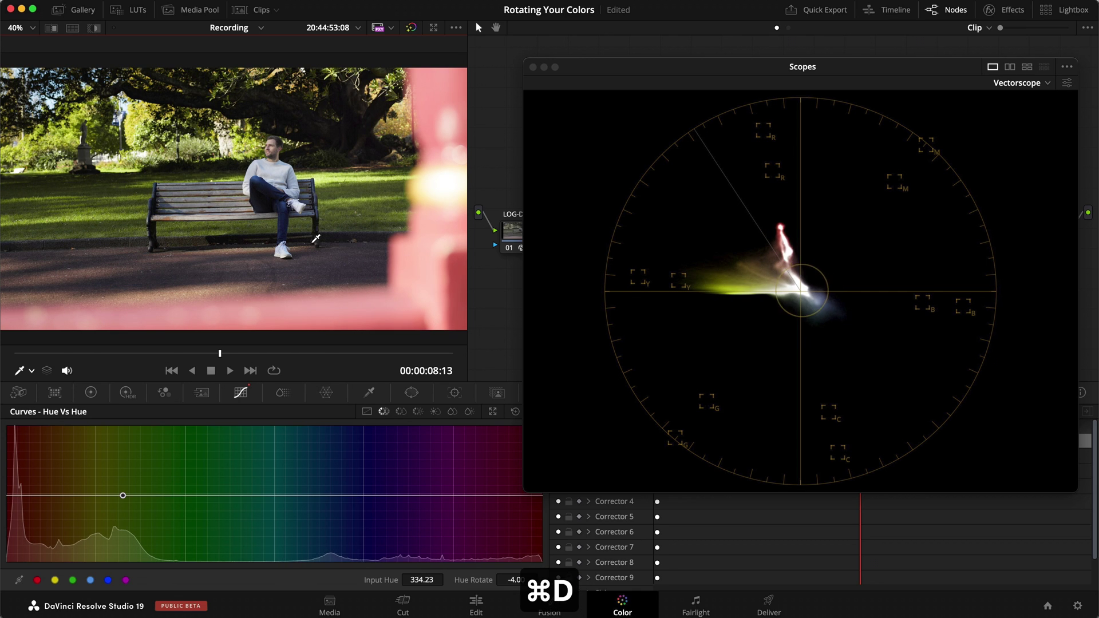
pyautogui.scroll(3, 316, 237)
pyautogui.press('super+d')
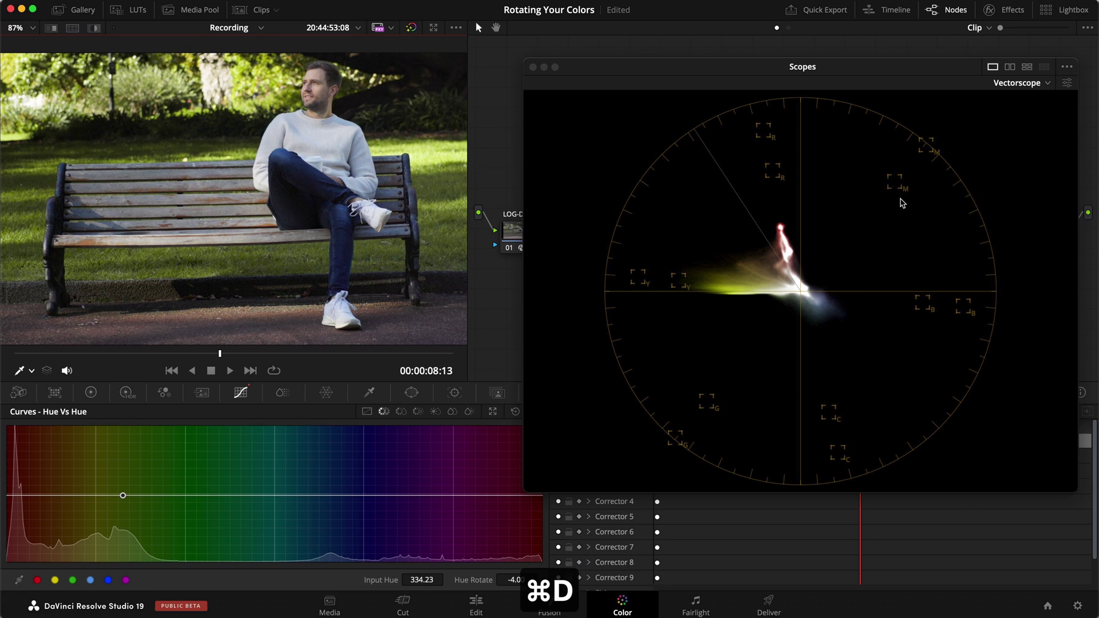
pyautogui.press('super+s')
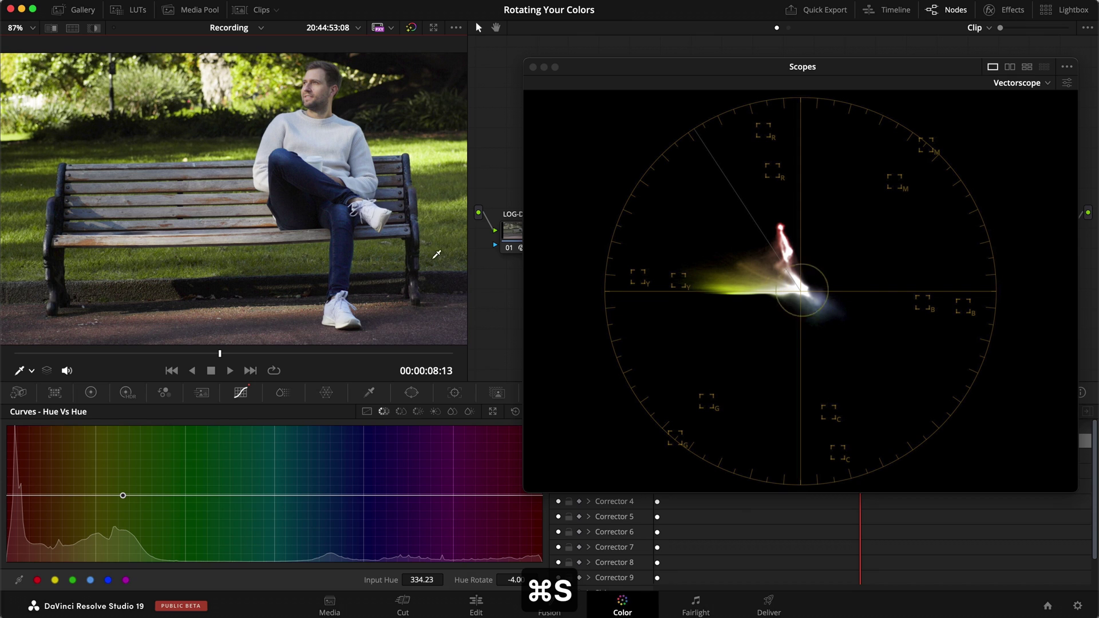
pyautogui.click(491, 495)
# Reset the Hue vs Hue curve and rebuild it with one point at Input Hue 324.40, Hue Rotate -4.00.
pyautogui.moveTo(123, 495)
pyautogui.mouseDown()
pyautogui.moveTo(145, 493)
pyautogui.moveTo(90, 492)
pyautogui.mouseUp()
pyautogui.click(87, 494)
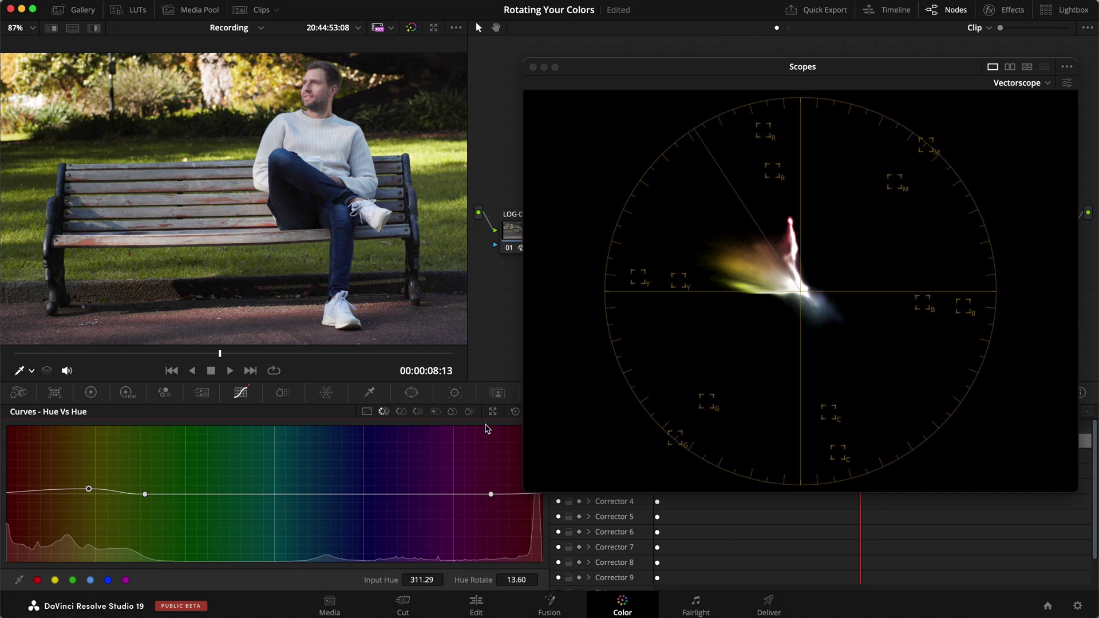
pyautogui.click(515, 413)
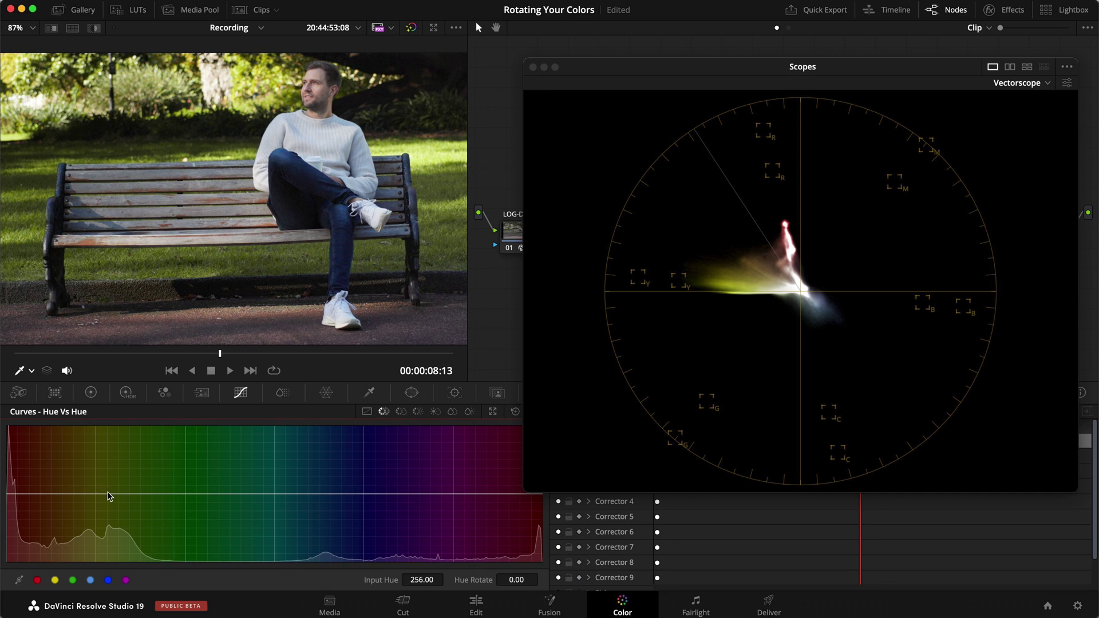
pyautogui.moveTo(110, 496)
pyautogui.mouseDown()
pyautogui.moveTo(109, 475)
pyautogui.moveTo(108, 525)
pyautogui.moveTo(108, 449)
pyautogui.moveTo(106, 544)
pyautogui.moveTo(109, 497)
pyautogui.mouseUp()
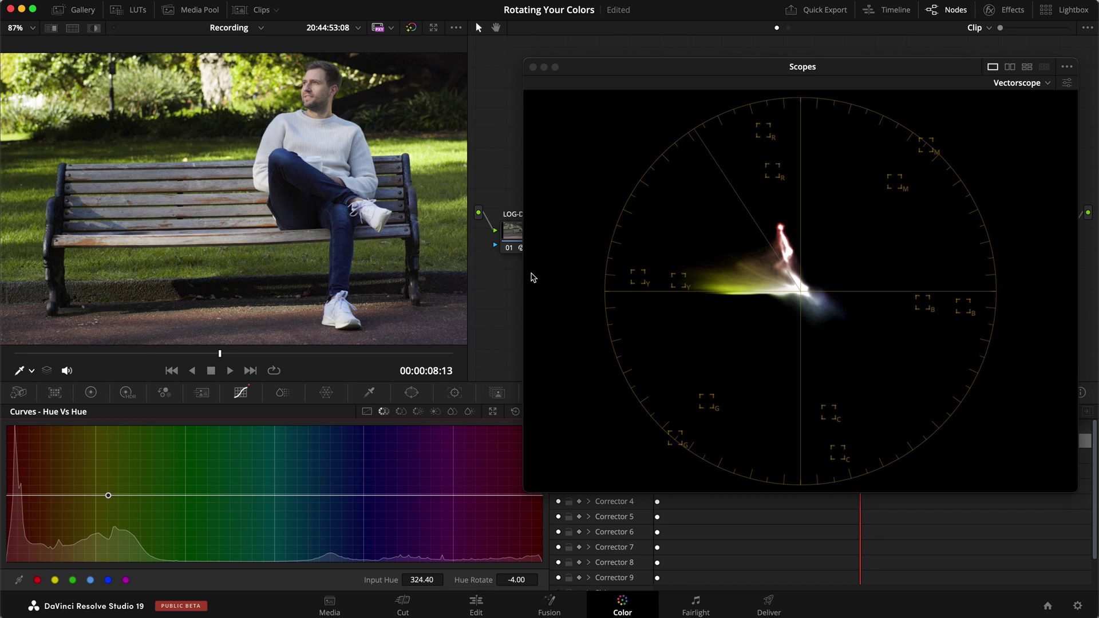
# Fit the shot in the viewer and move the Scopes window lower right.
pyautogui.hotkey('shift', 'z')
pyautogui.moveTo(604, 69); pyautogui.dragTo(709, 162)
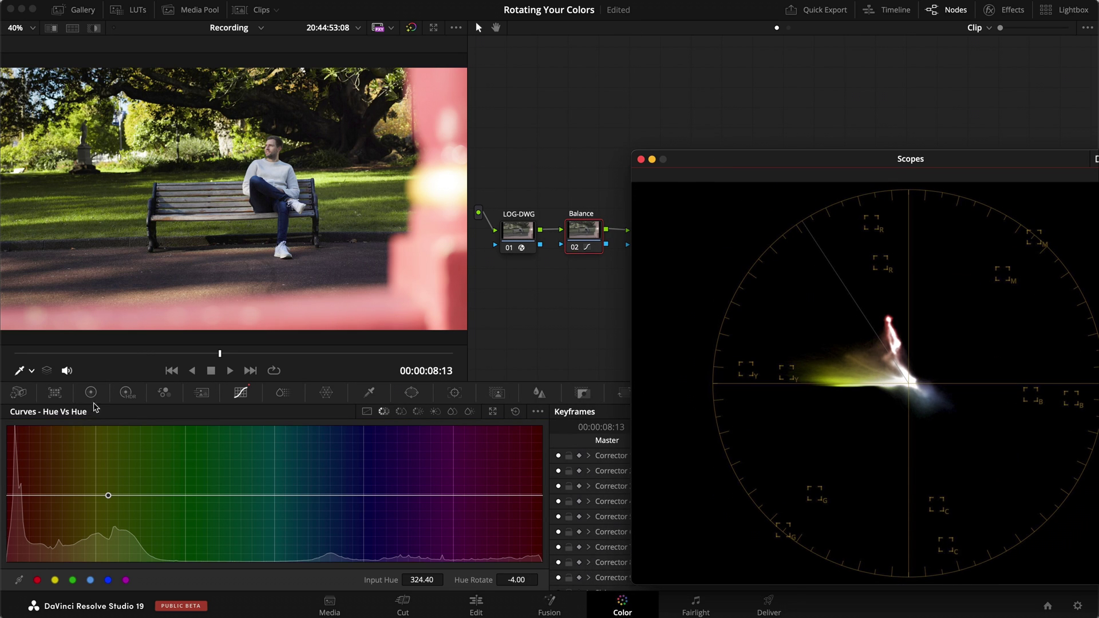
pyautogui.click(96, 394)
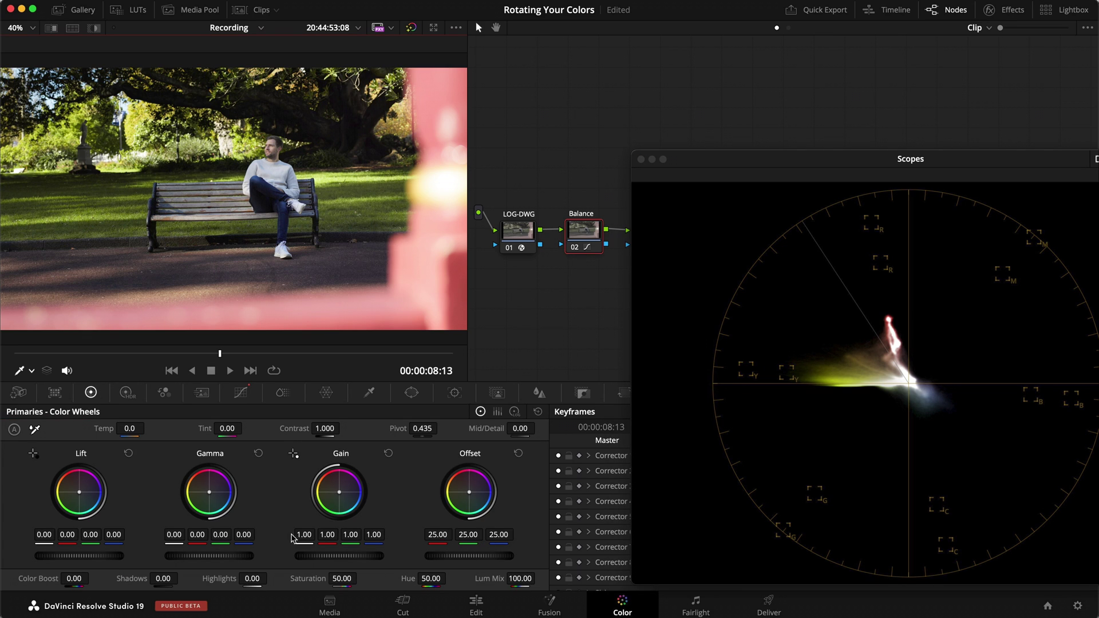